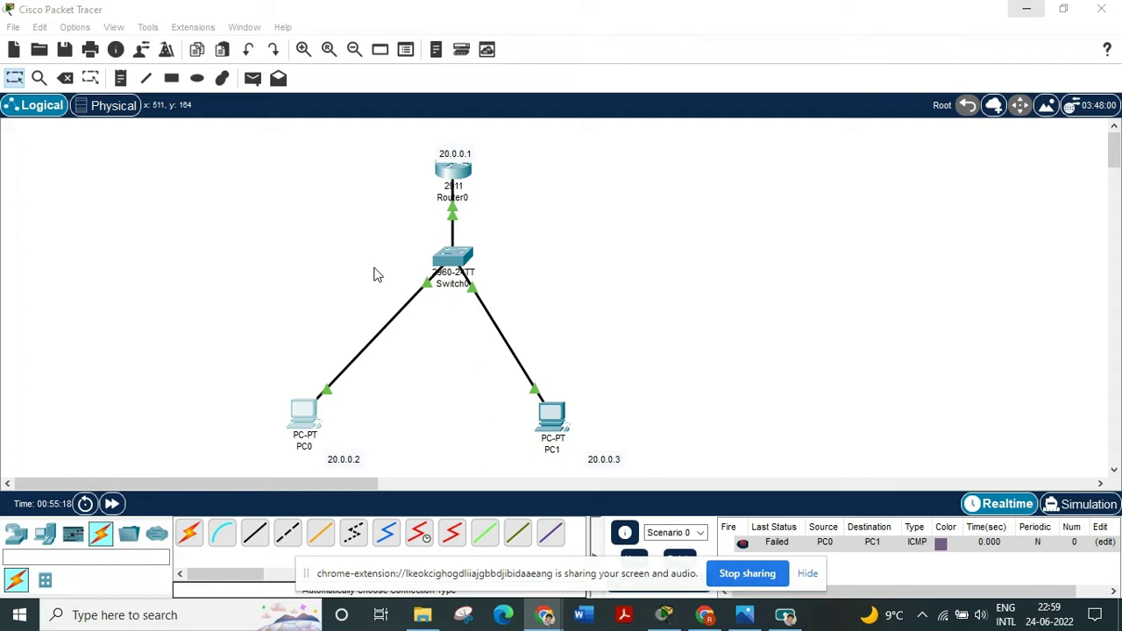
- Open PC0's Desktop Firewall settings
scroll(376, 271, right, 2)
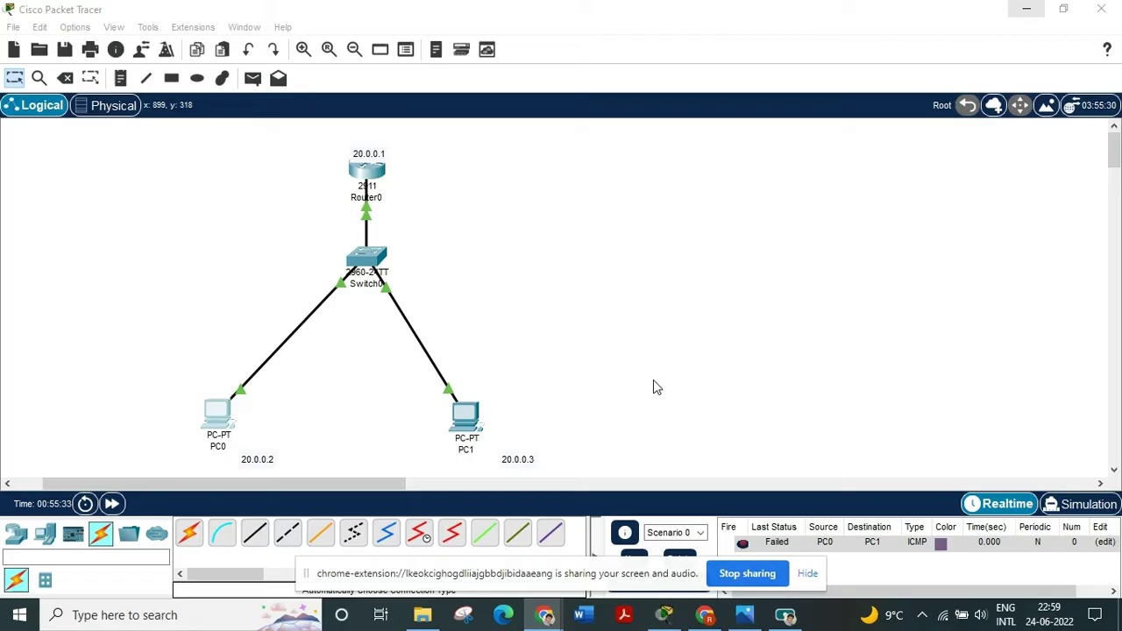
click(215, 425)
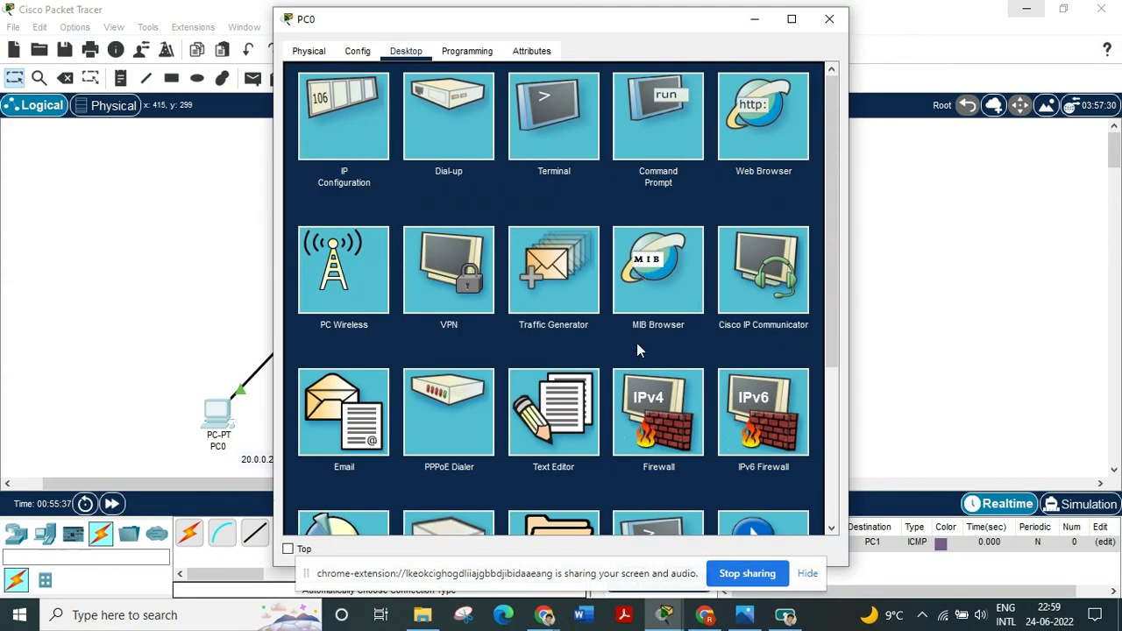
click(651, 391)
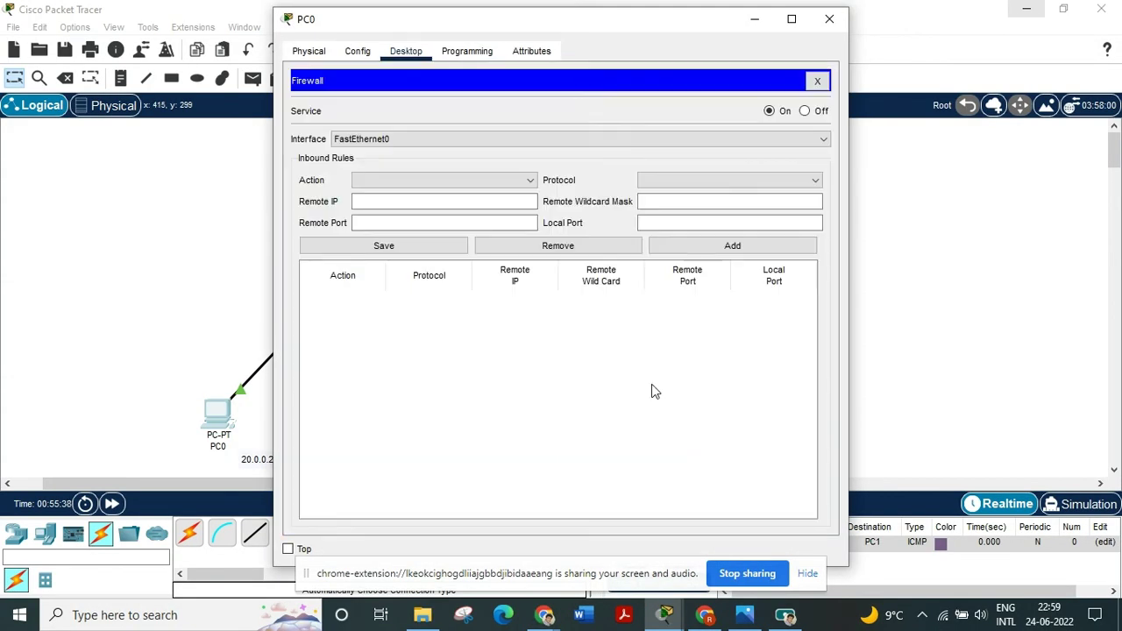
- Add an inbound Deny ICMP rule for remote IP 0.0.0.0, wildcard 255.255.255.255
click(432, 177)
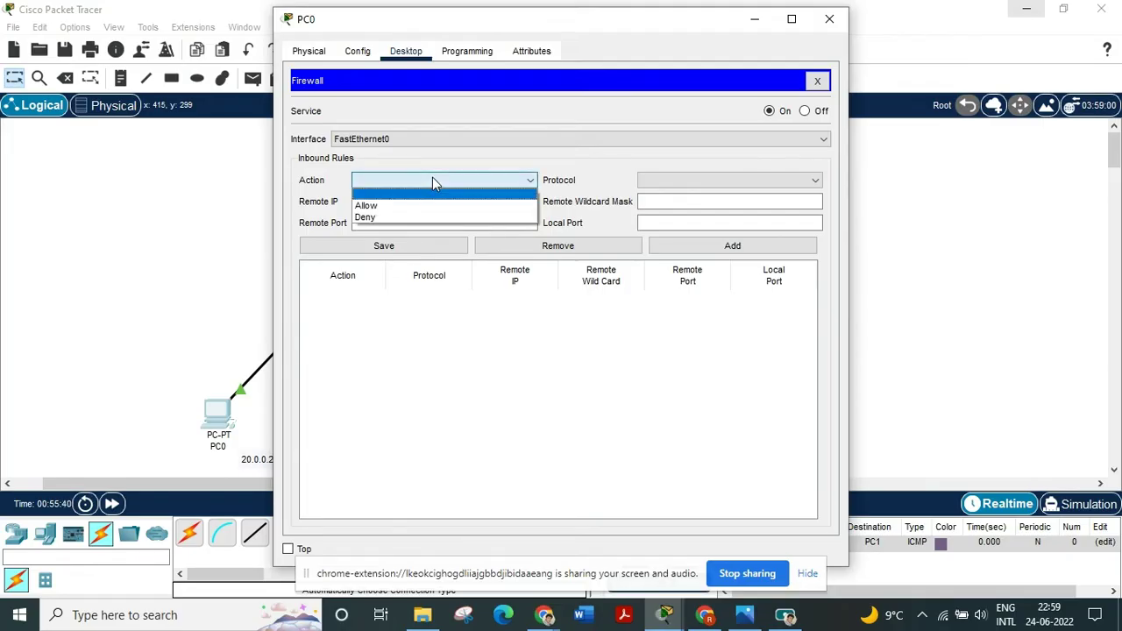
click(388, 217)
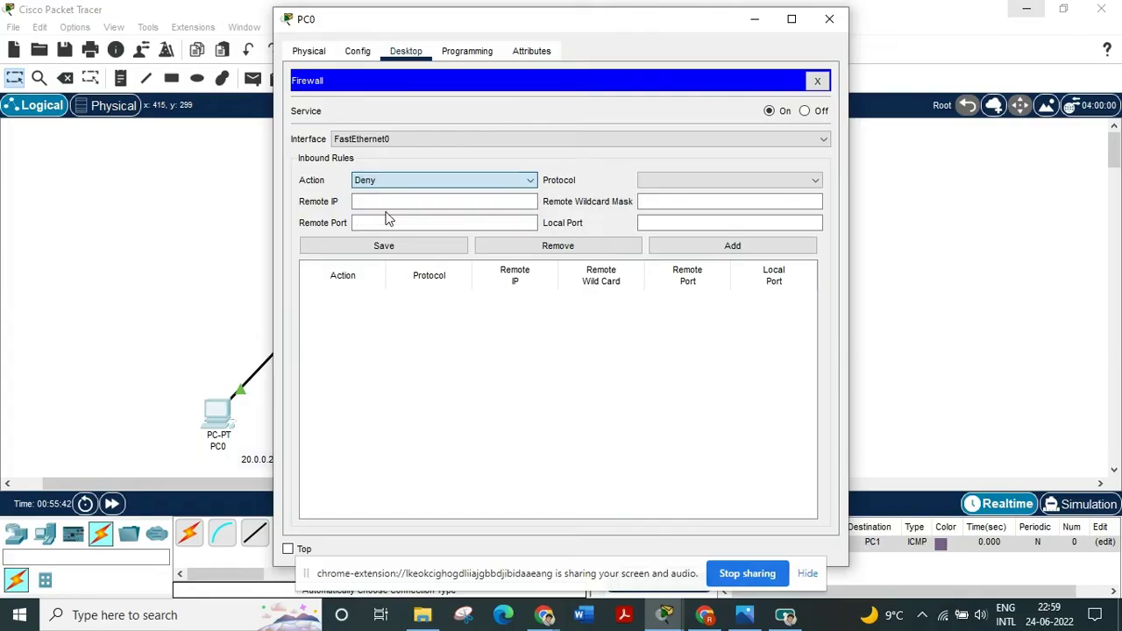
click(662, 182)
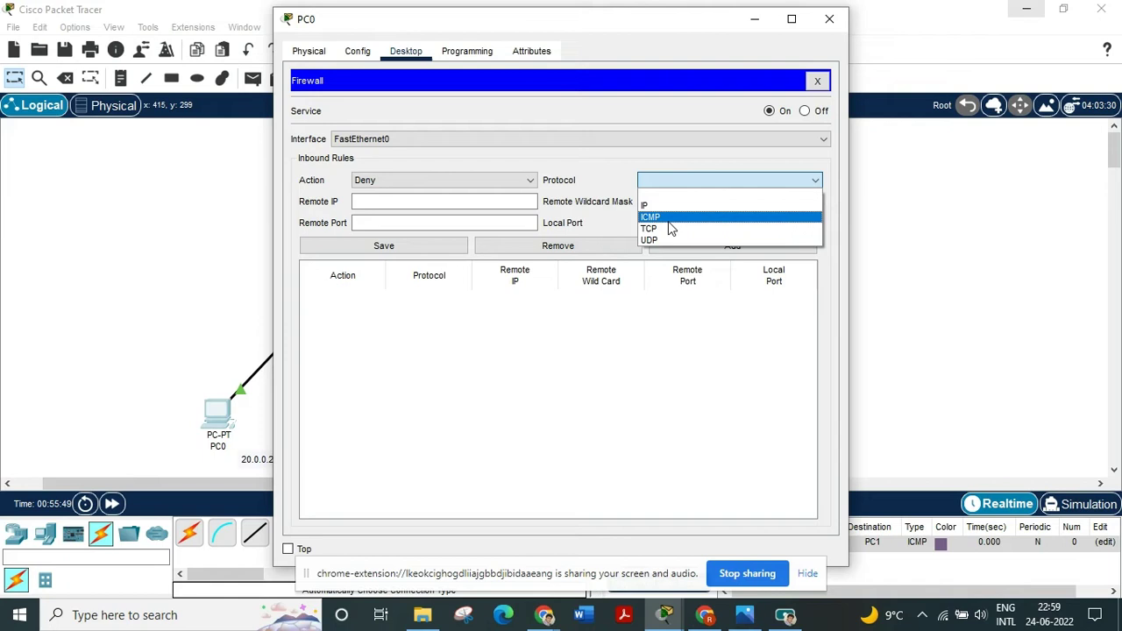
click(669, 221)
click(387, 204)
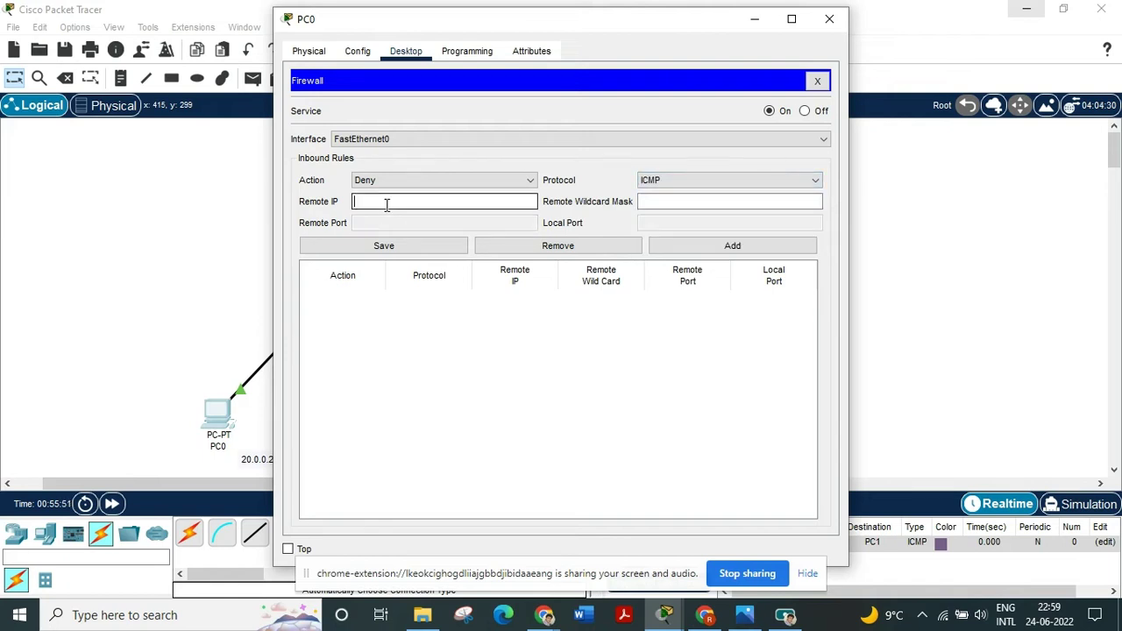
text(0.0.0.0)
key(Tab)
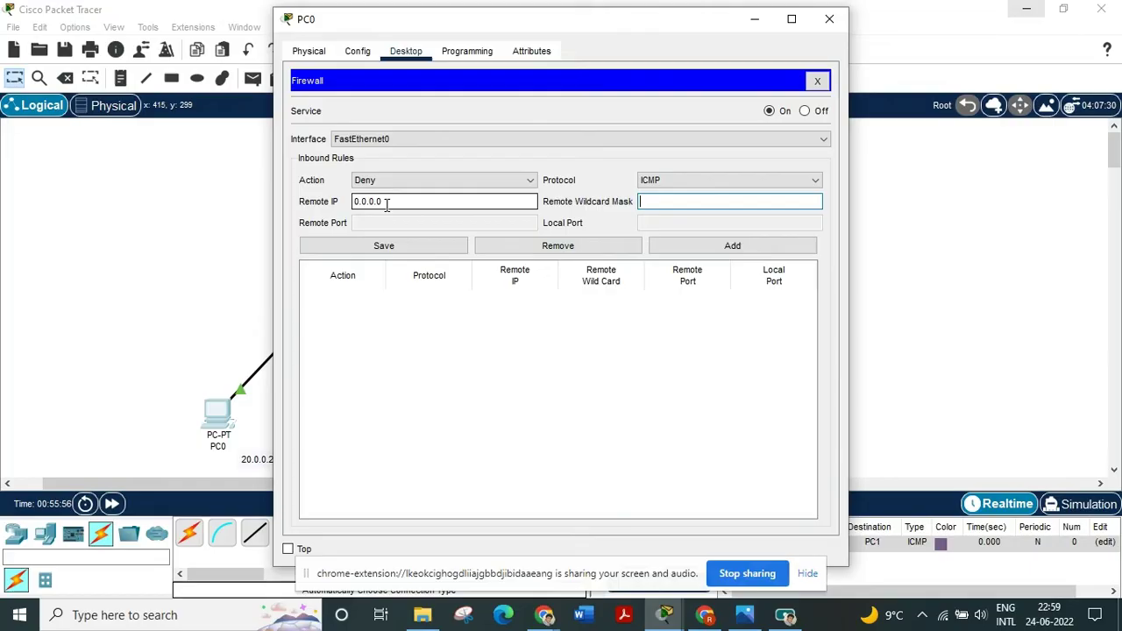
text(255.255.255)
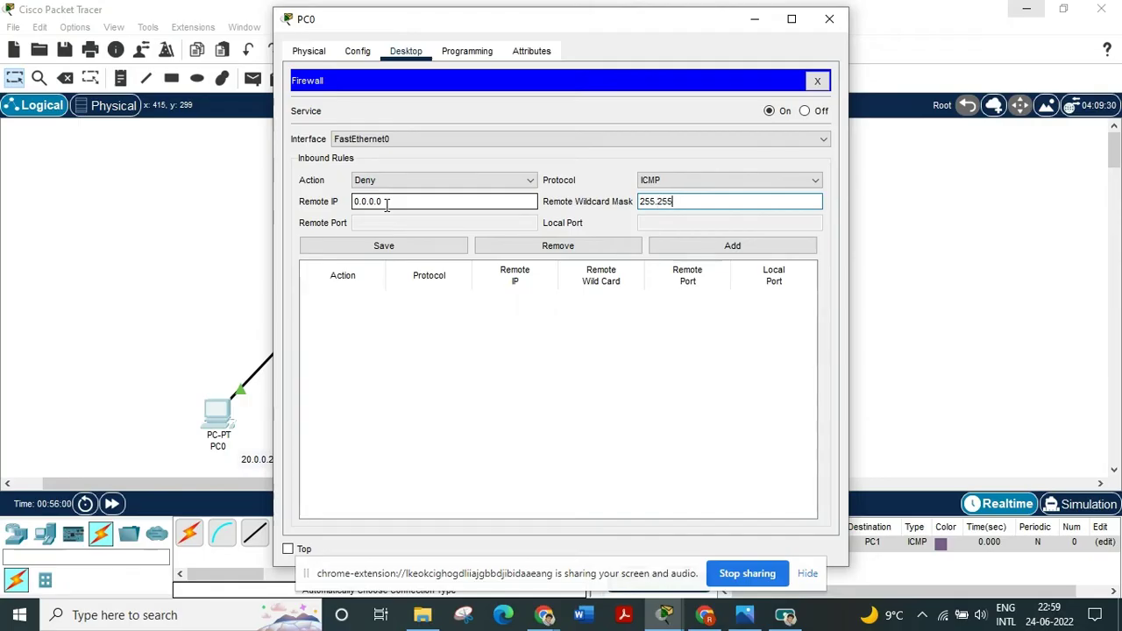
text(.255)
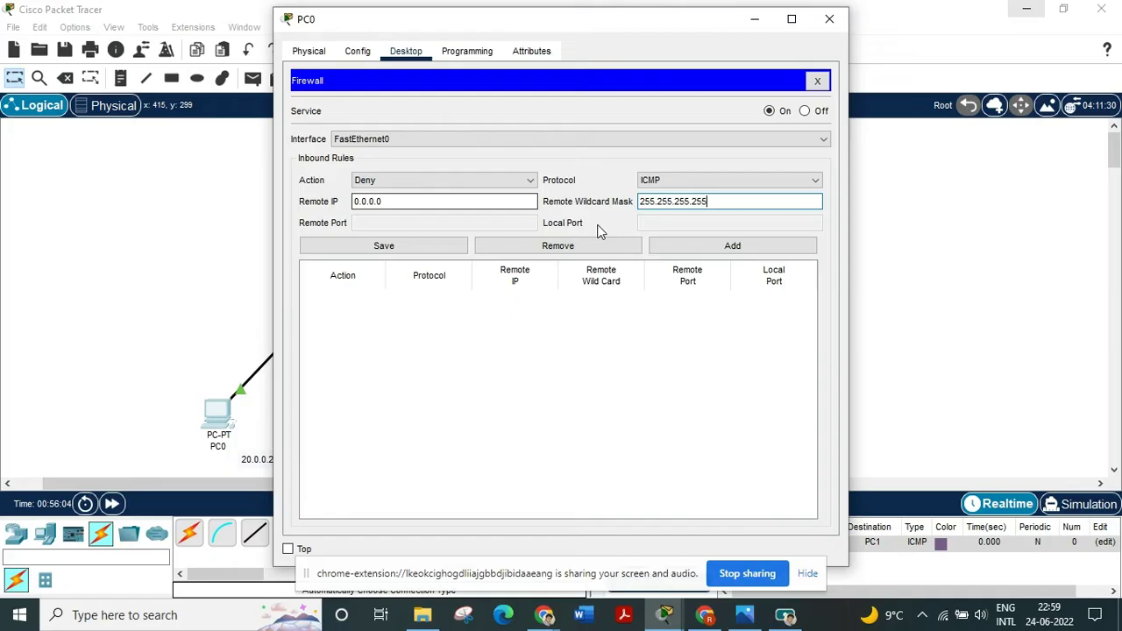
click(747, 246)
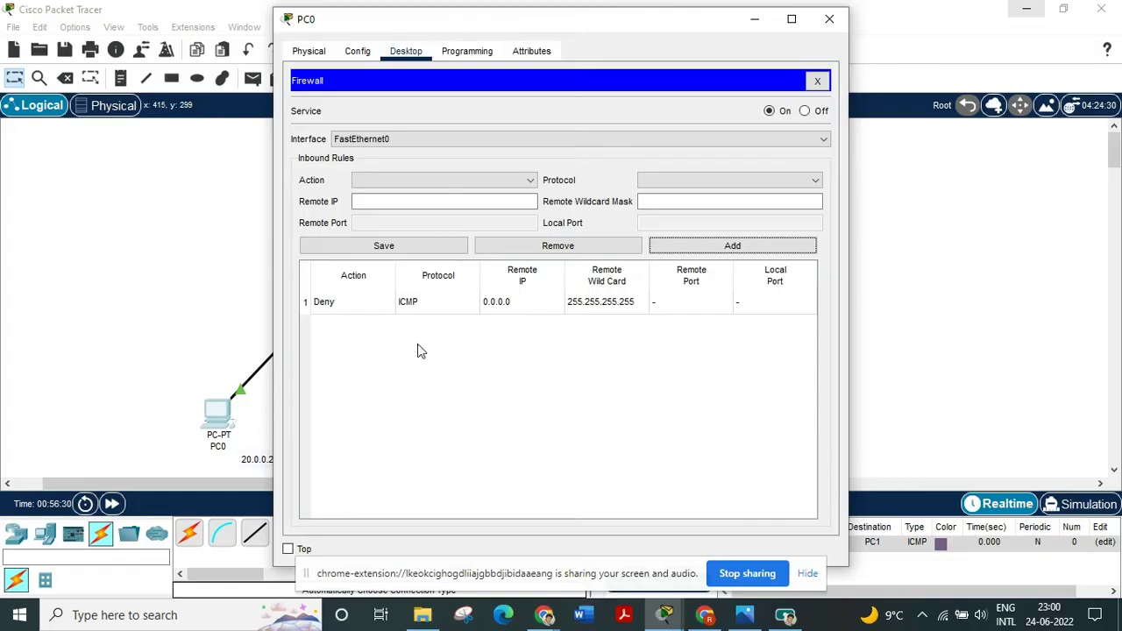
- Add an Allow IP rule for remote IP 0.0.0.0, wildcard 255.255.255.255, below Deny ICMP
click(468, 179)
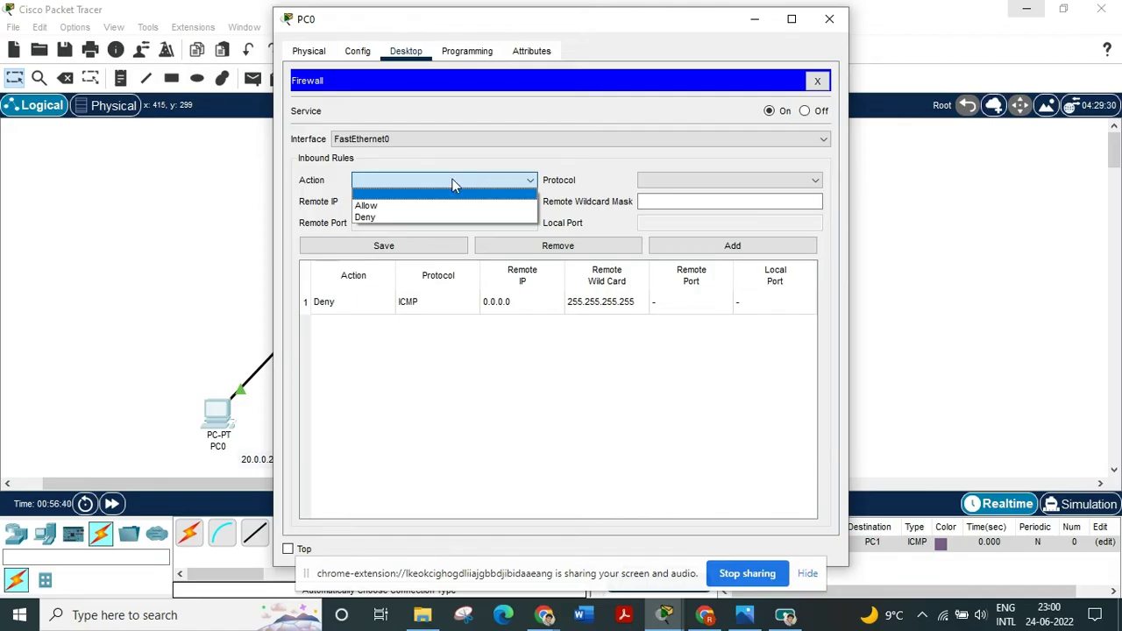
click(397, 205)
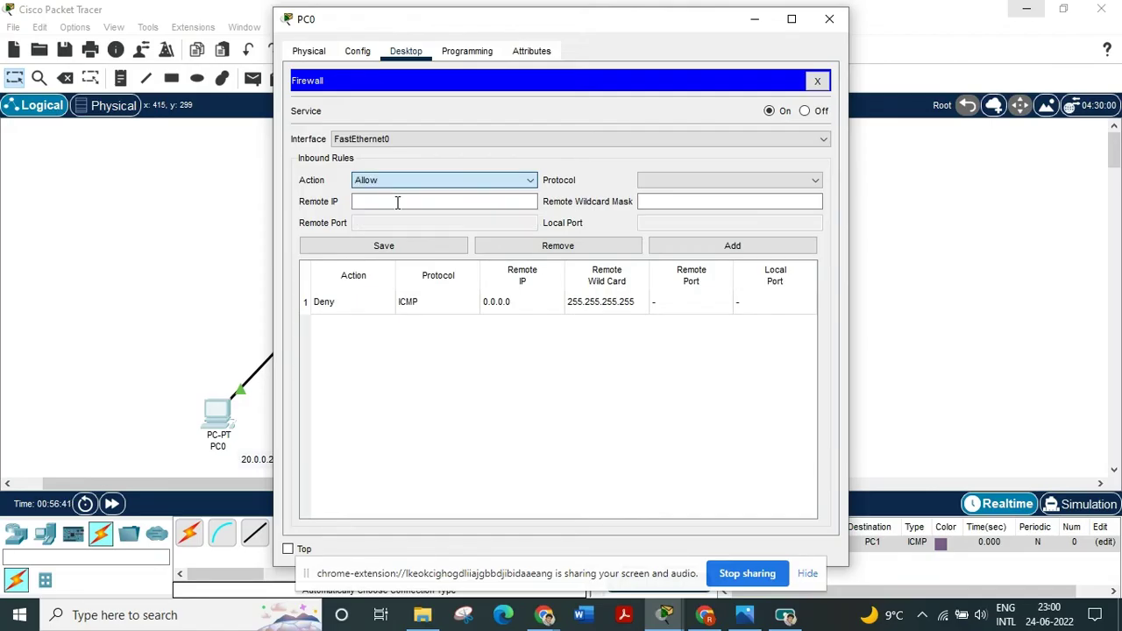
click(690, 182)
click(666, 207)
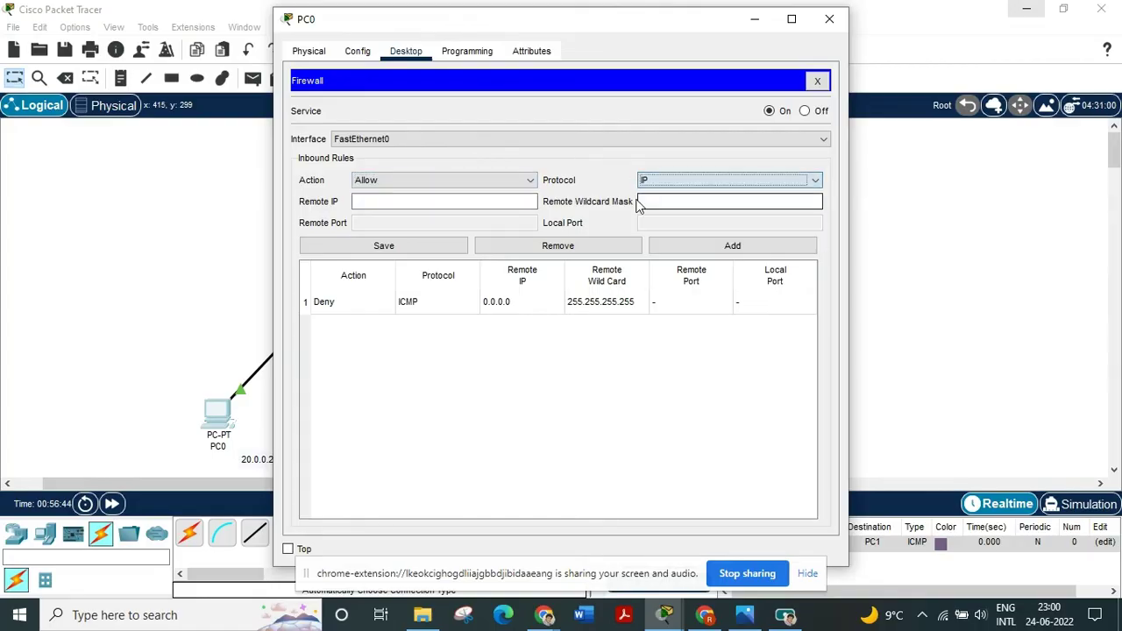
click(458, 200)
text(0.0.0)
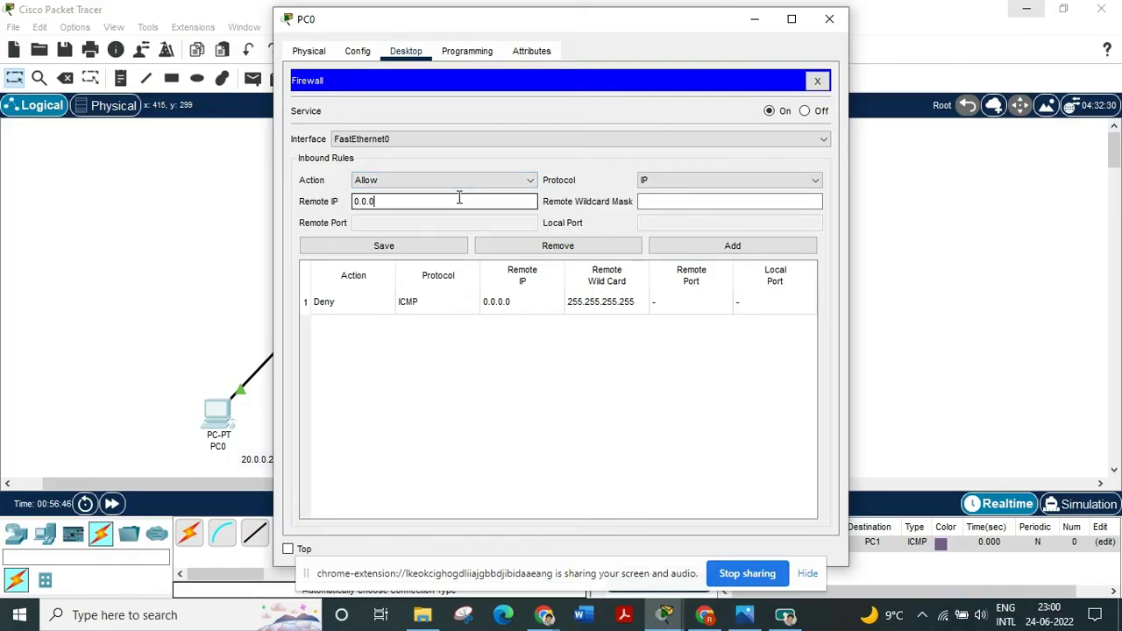
text(.0)
click(710, 202)
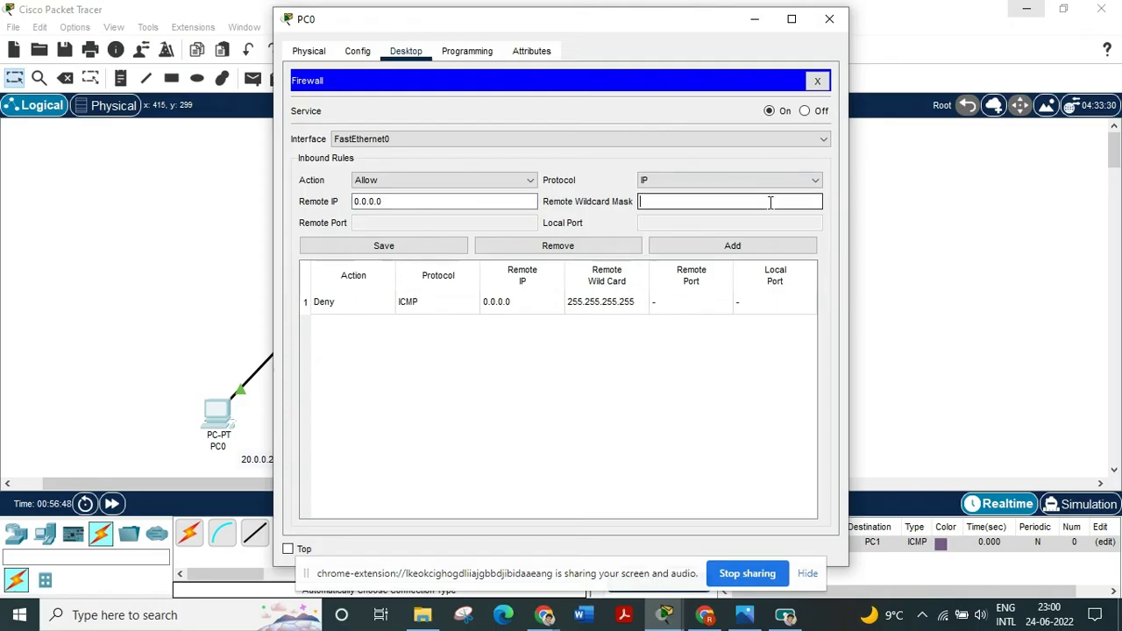
text(255.255.255.255.255)
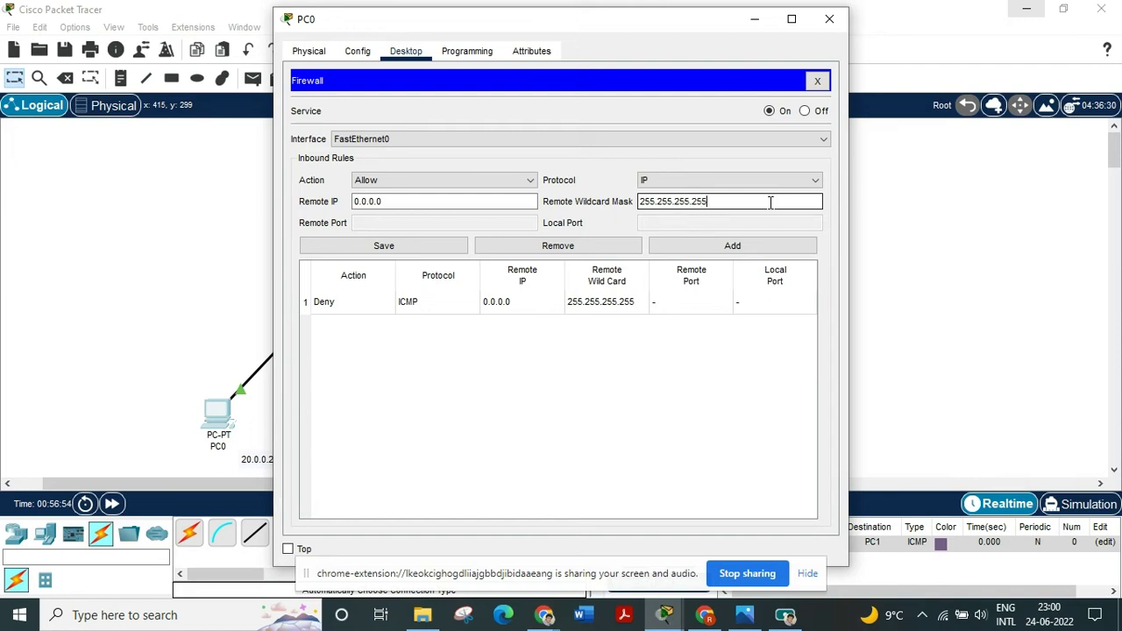
click(763, 248)
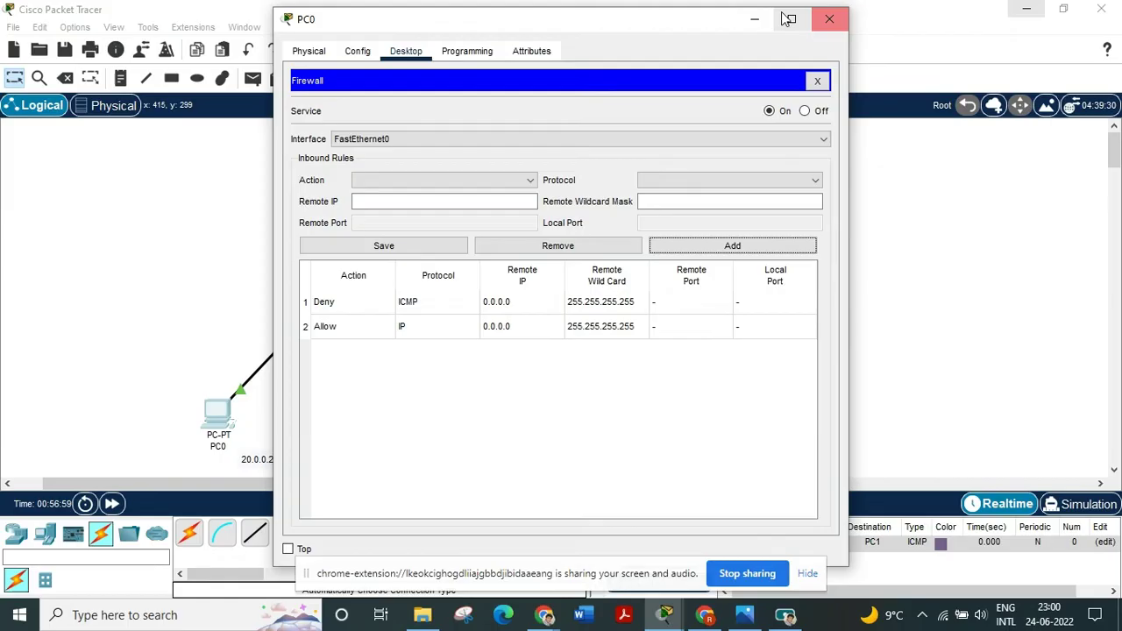
- Close PC0's firewall, delete the earlier failed ping, and send a simple PDU from PC0 to PC1
click(833, 18)
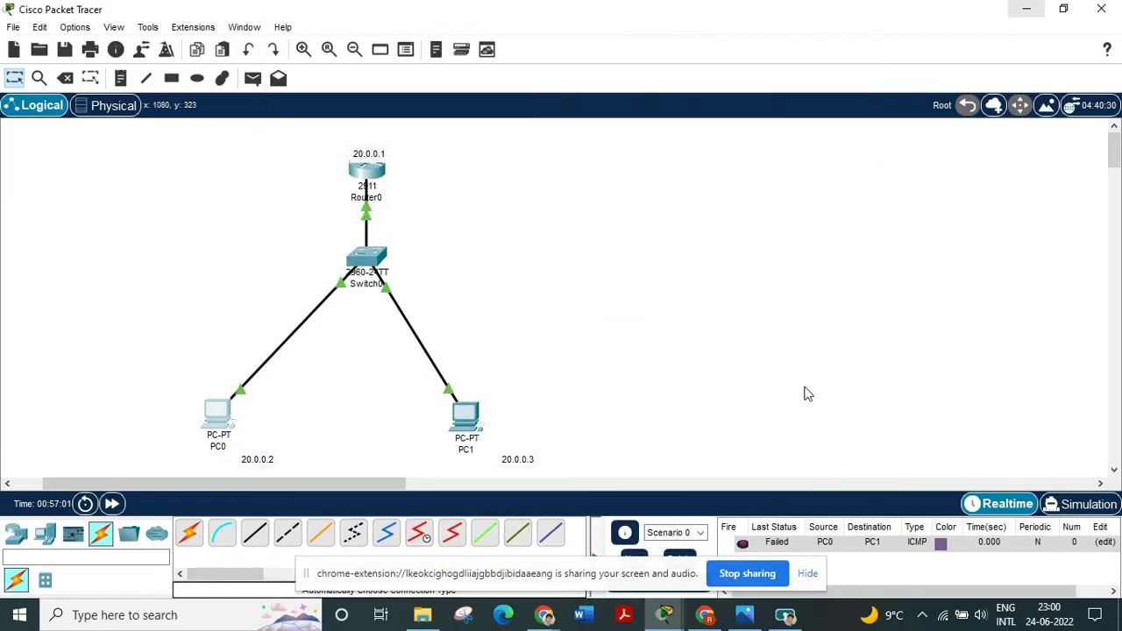
drag(624, 581, 256, 566)
click(677, 565)
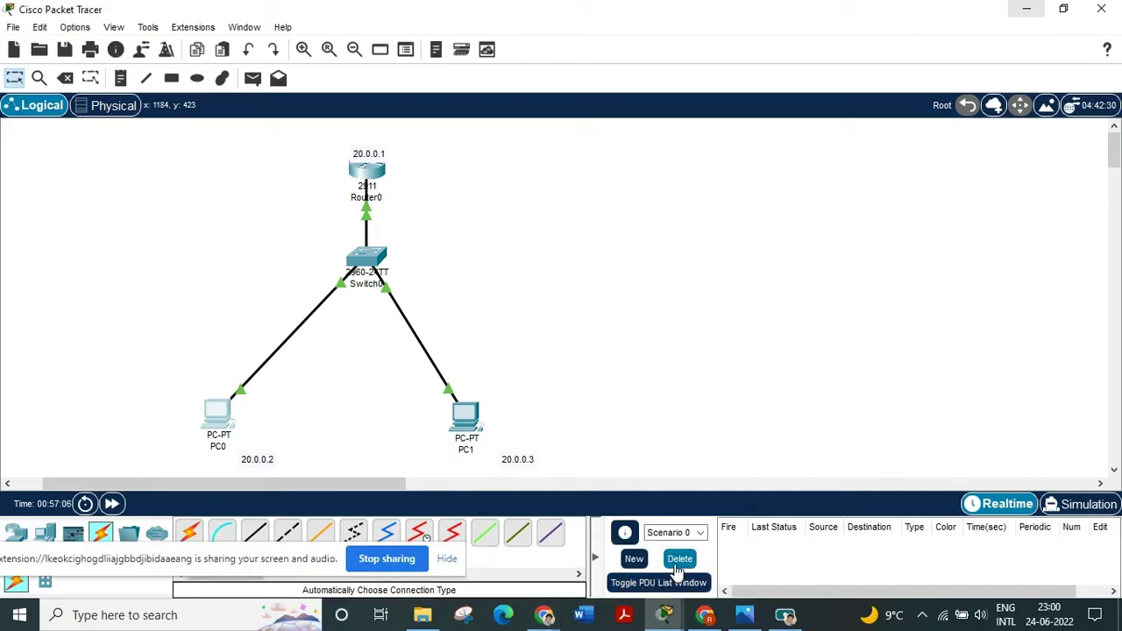
click(253, 80)
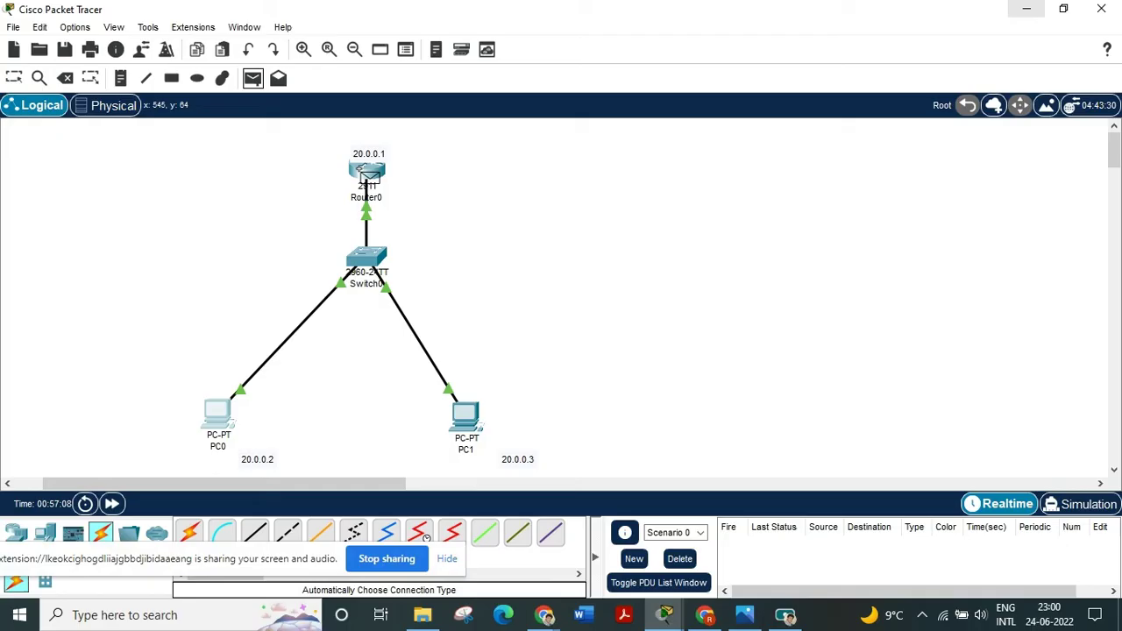
click(220, 410)
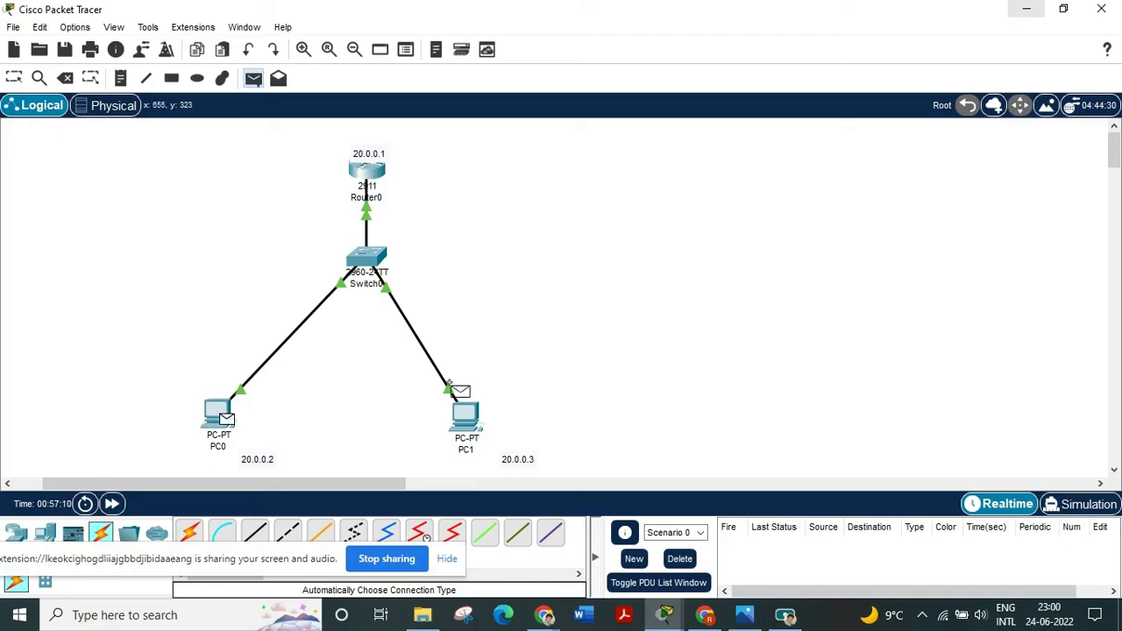
click(469, 420)
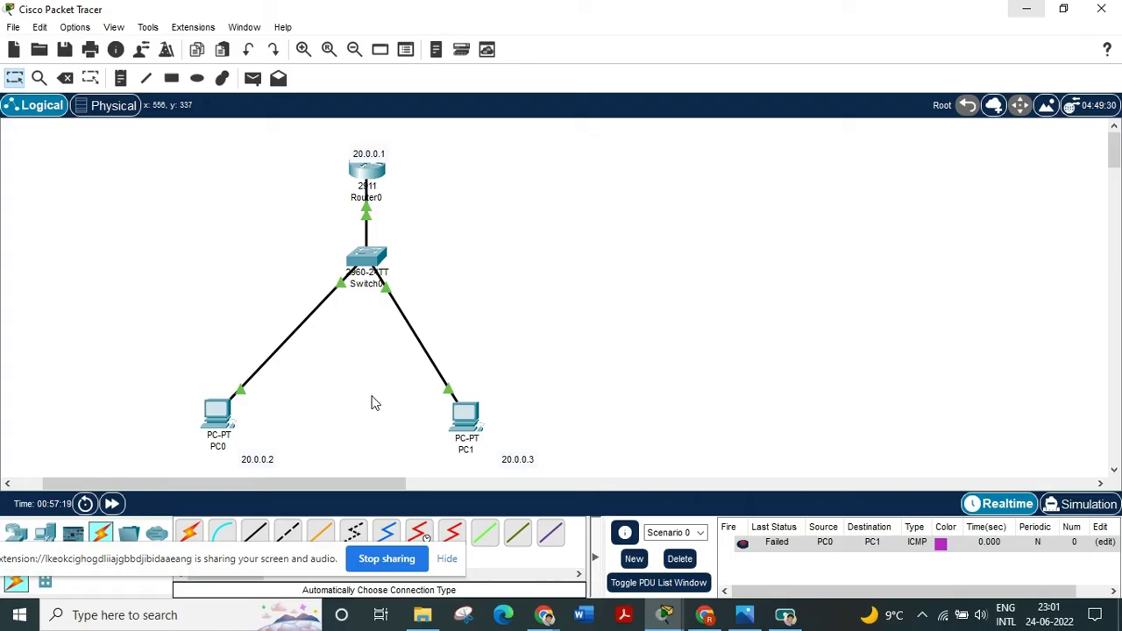
- Send a simple PDU from PC1 to PC0, which fails, and open PC1's window
click(253, 78)
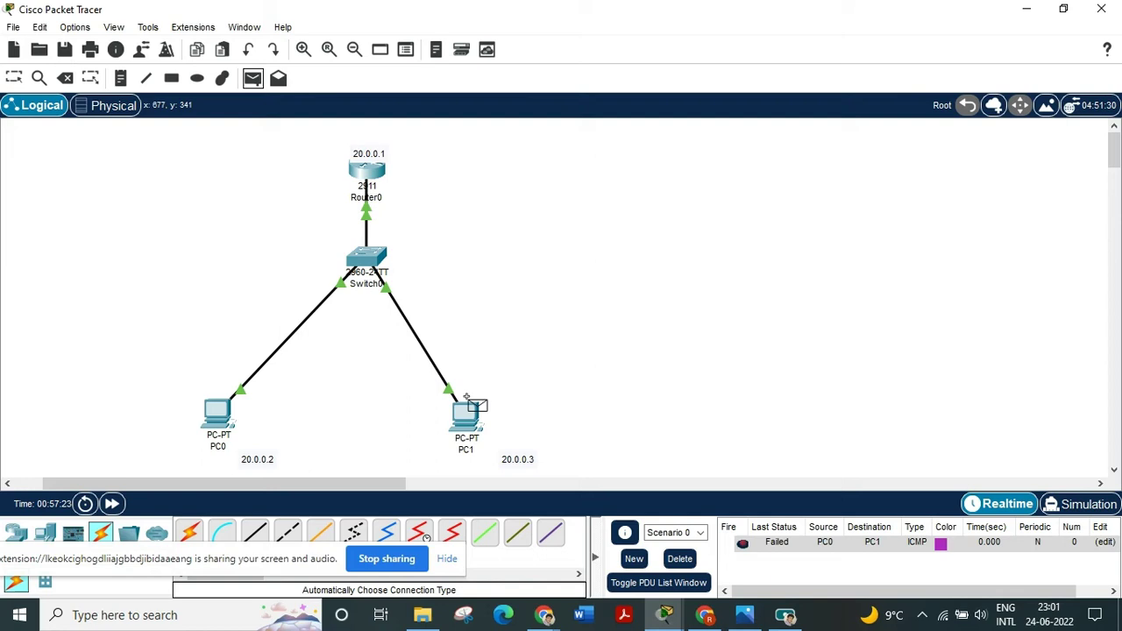
click(467, 405)
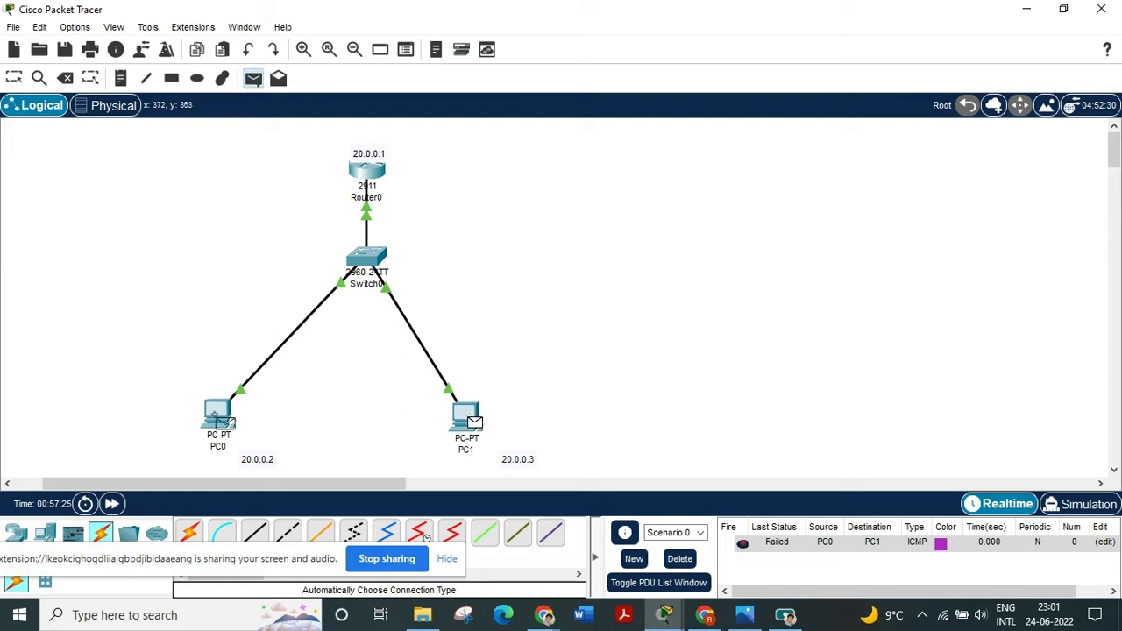
click(218, 419)
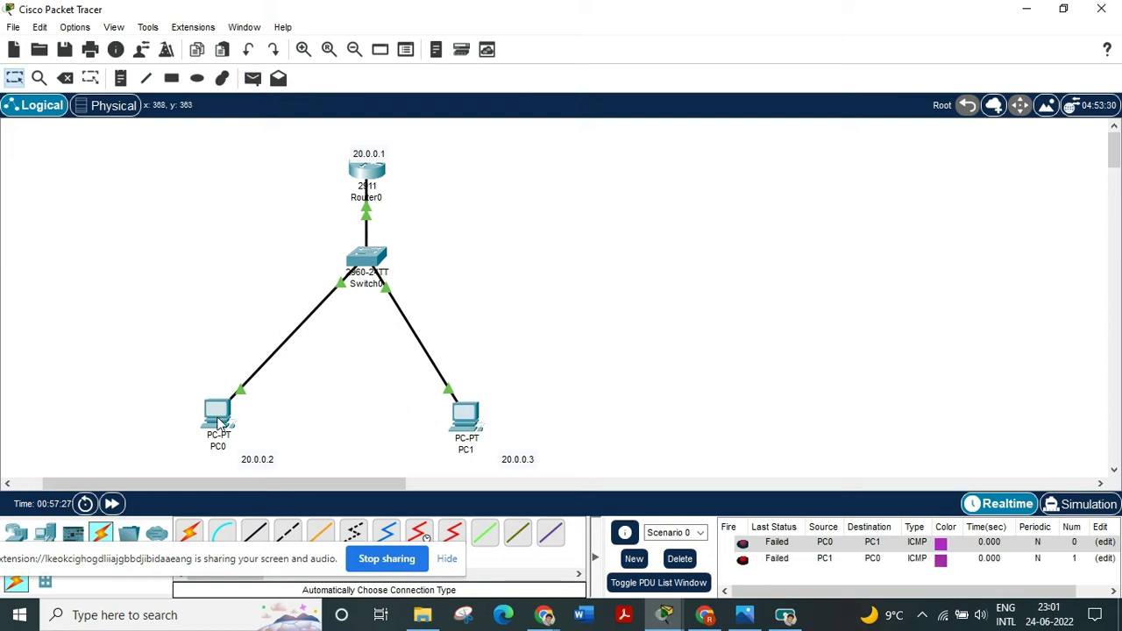
click(465, 425)
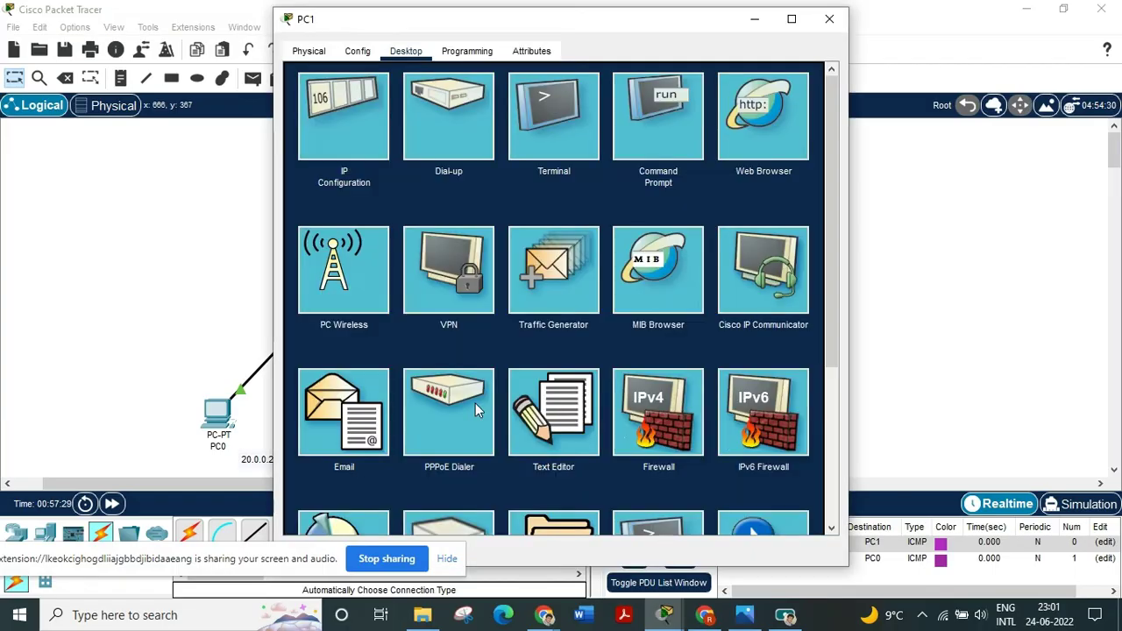
- Browse to 20.0.0.2 in PC1's web browser, getting Server Reset Connection, then minimize PC1
click(771, 113)
click(462, 98)
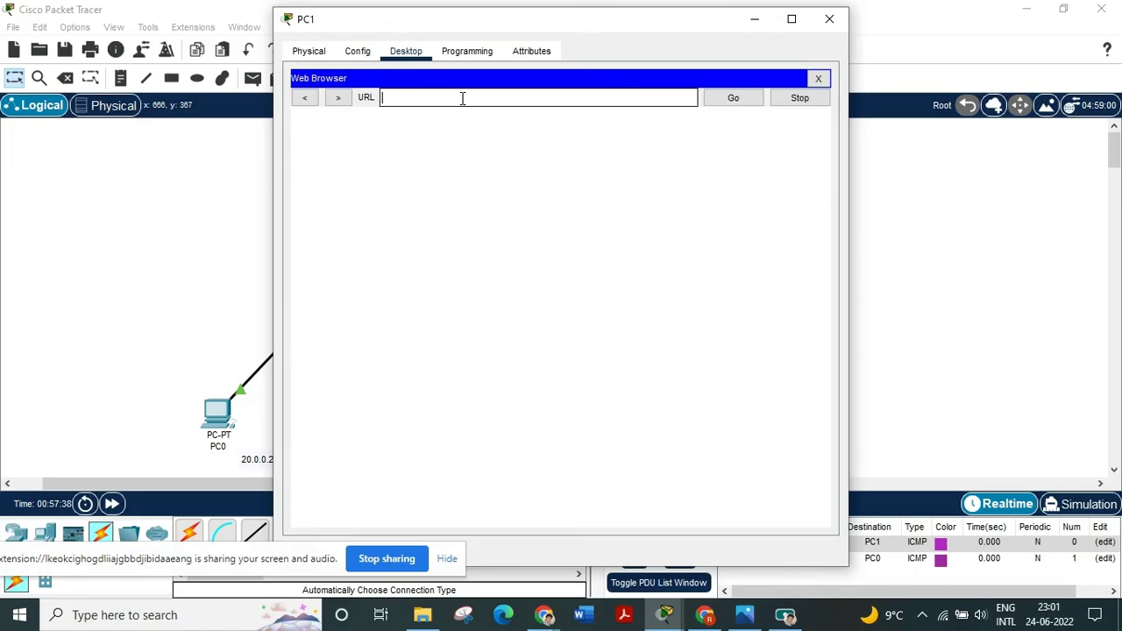
text(20.0.0.2)
click(730, 104)
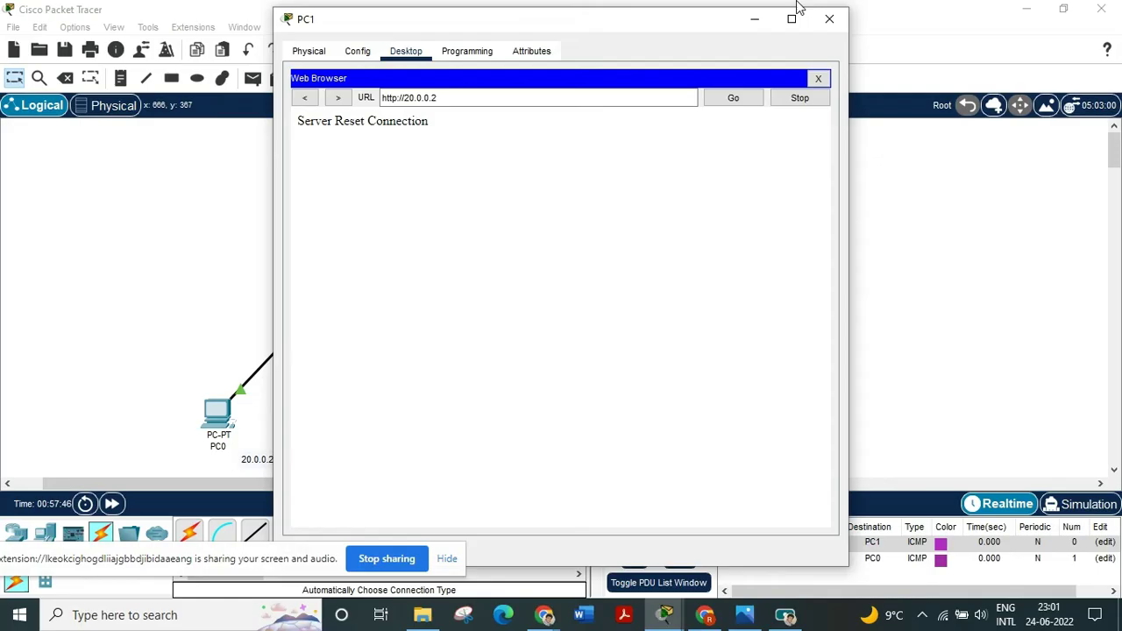
click(755, 22)
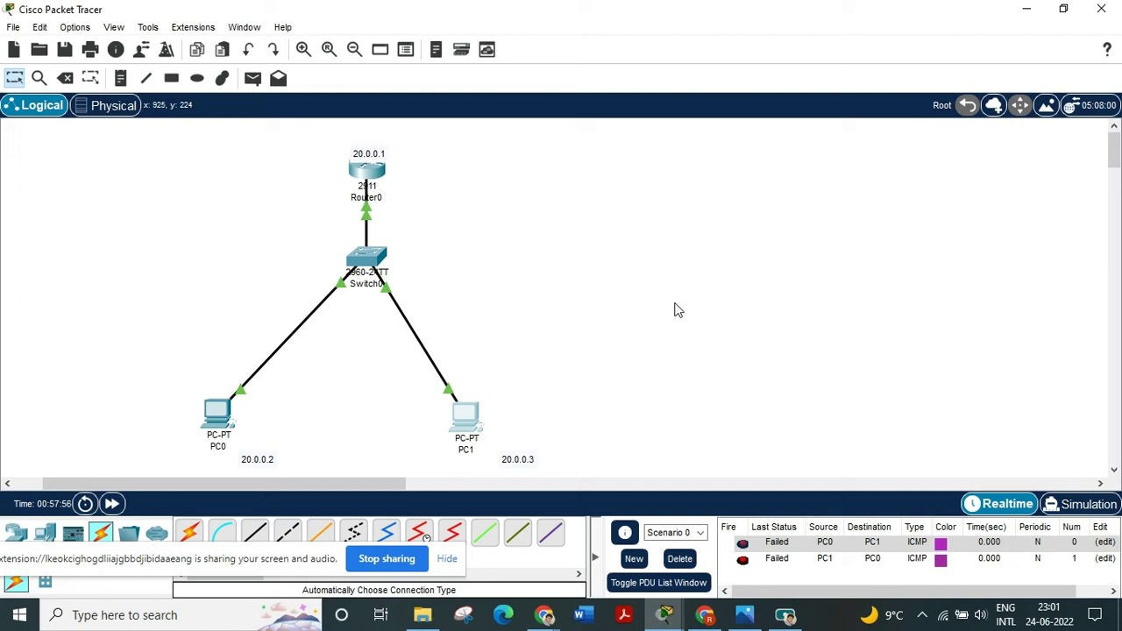
- Run ping 20.0.0.1 in PC1's Command Prompt and highlight the 0% loss statistics
click(458, 419)
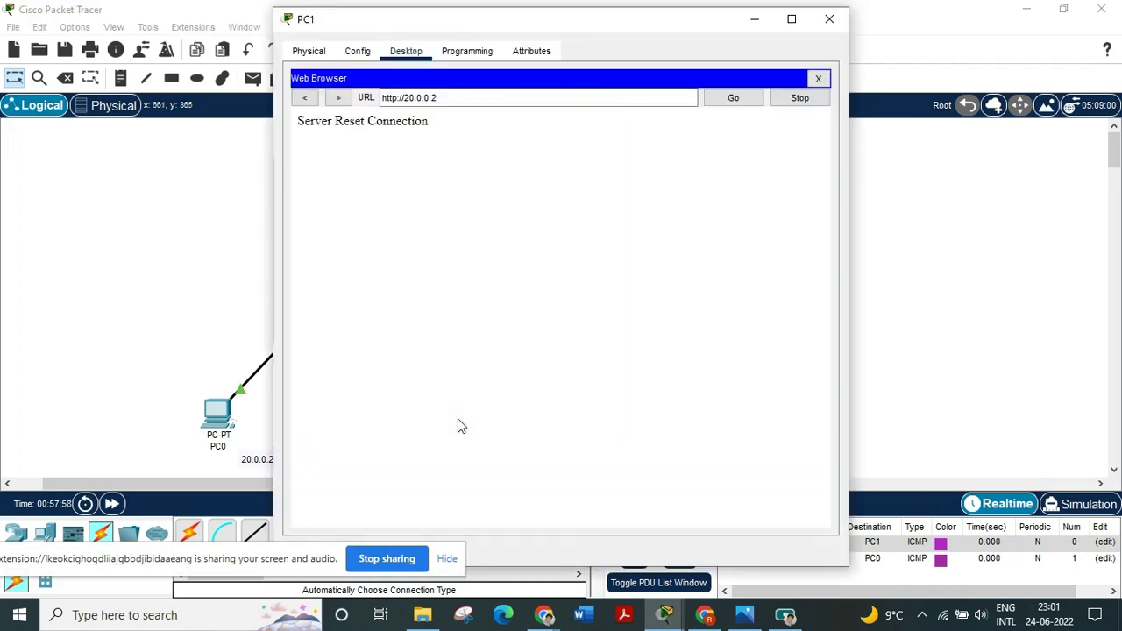
click(819, 79)
click(659, 146)
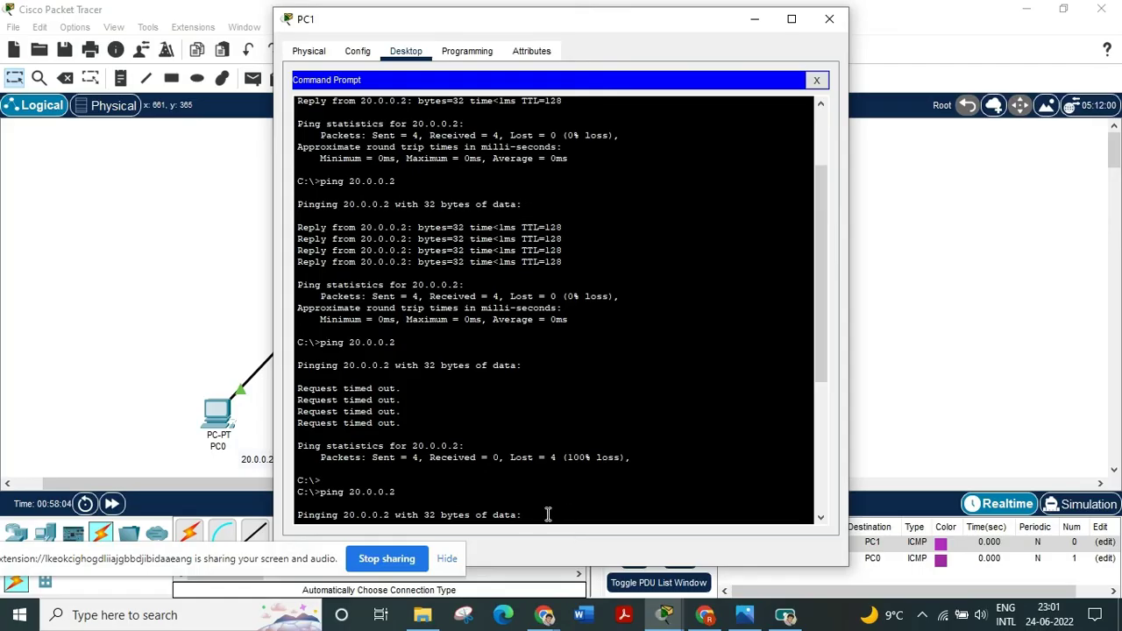
key(Return)
text(ping)
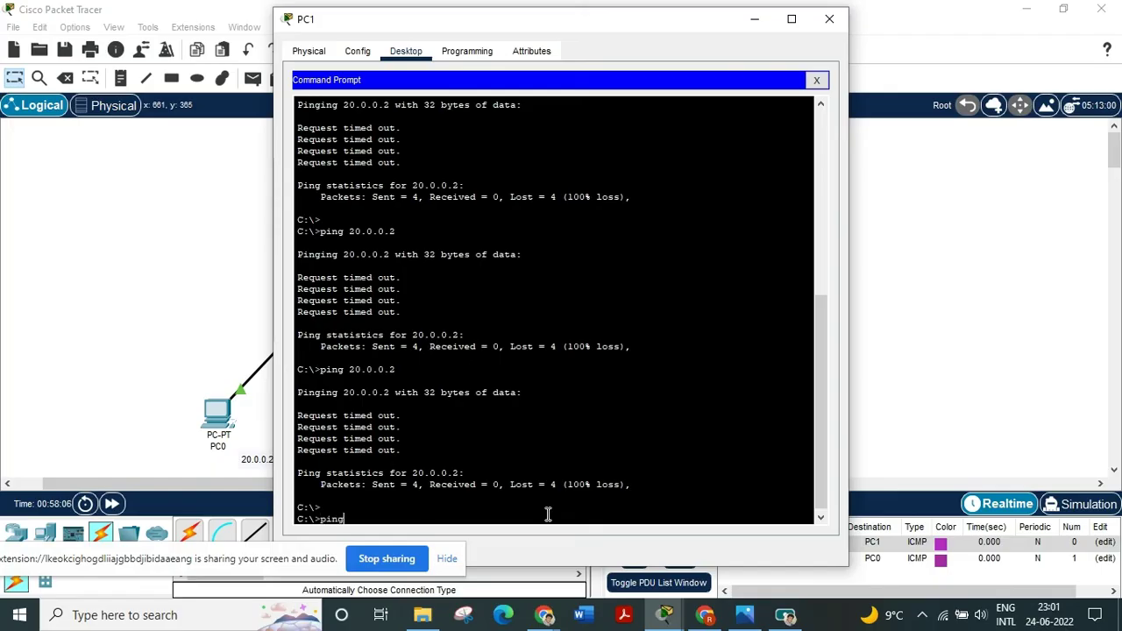
text( 20.0.0.1)
key(Return)
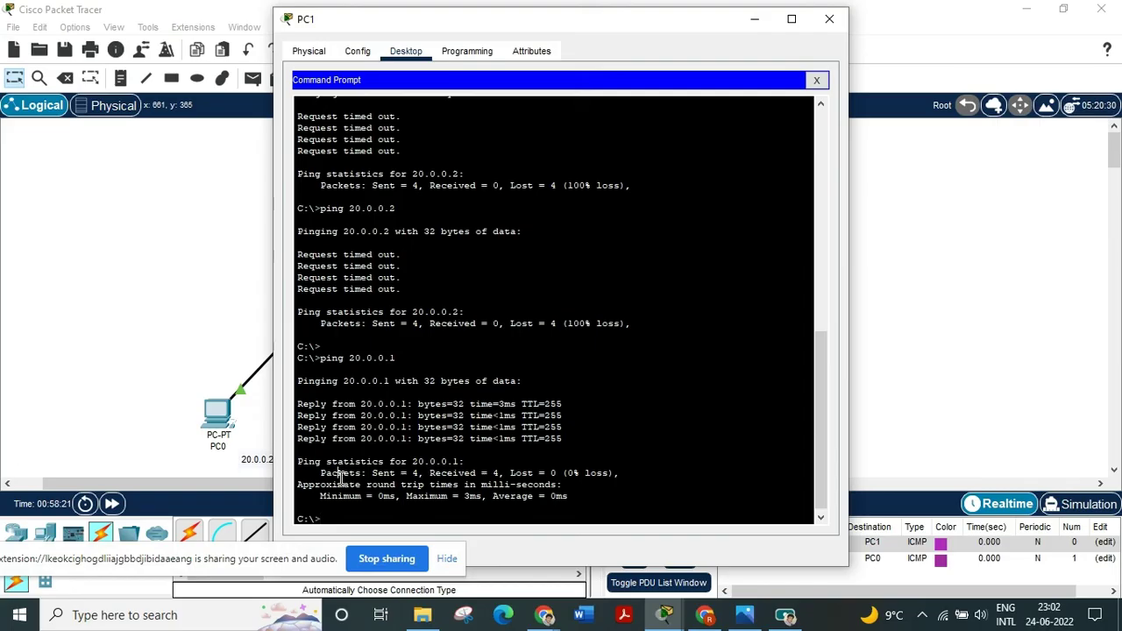
drag(339, 476, 658, 481)
click(815, 80)
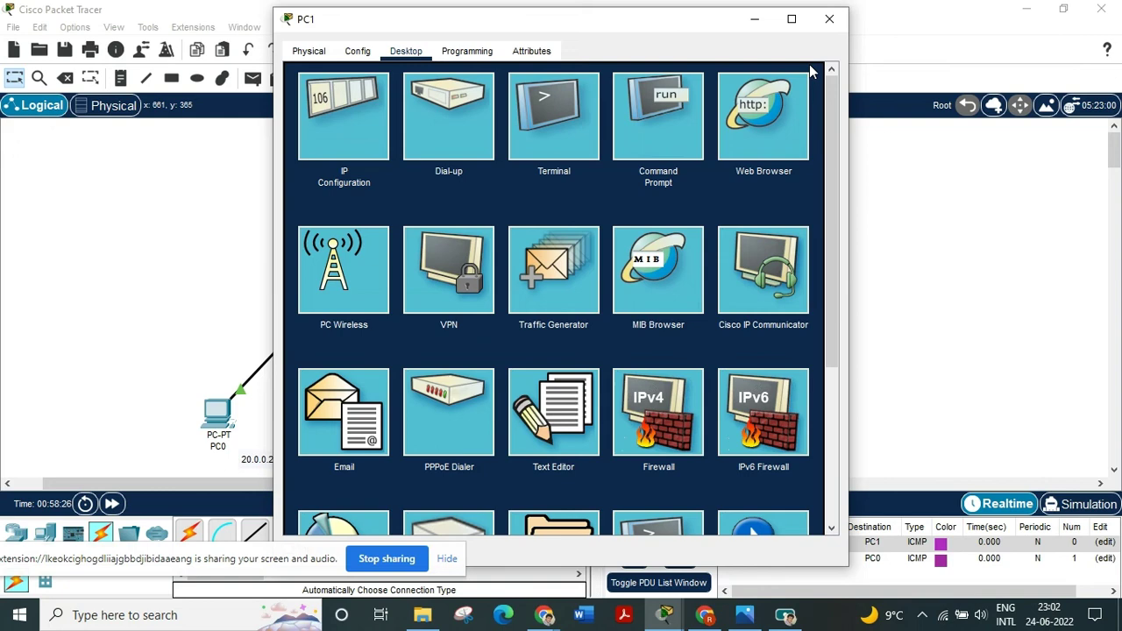
- Minimize PC1 and send another simple PDU from PC1 to PC0, which fails
click(755, 19)
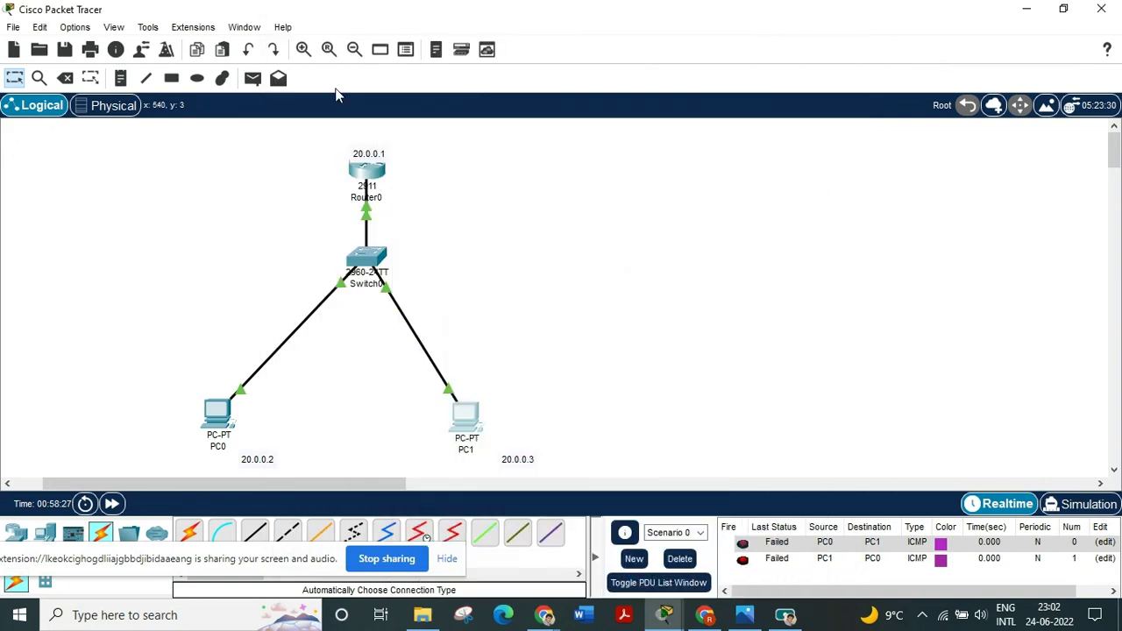
click(251, 79)
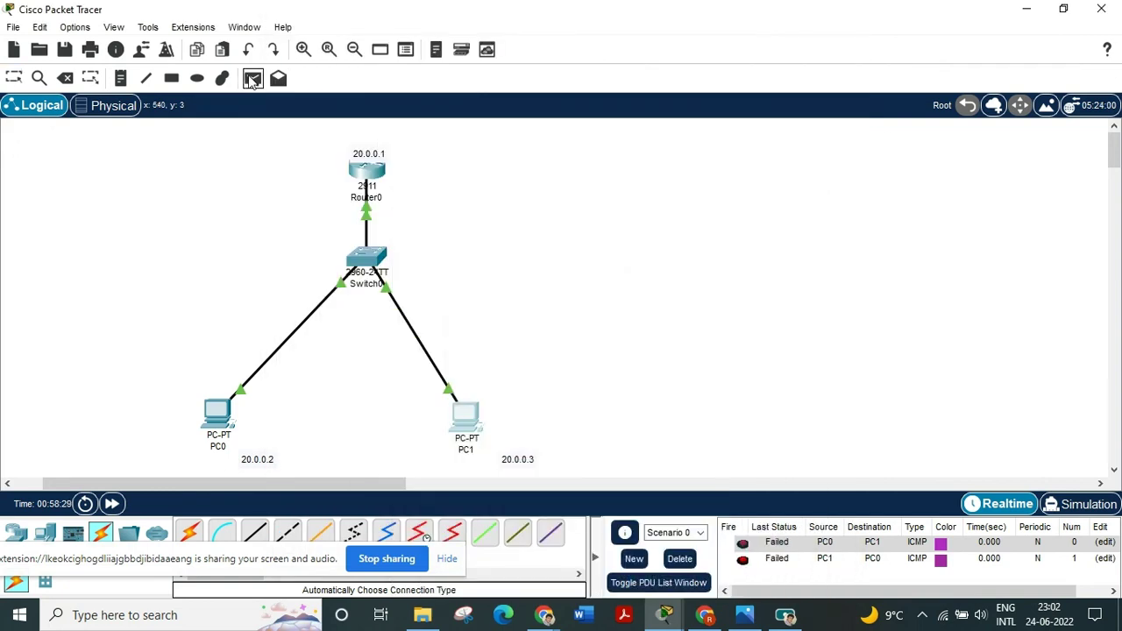
click(464, 415)
click(214, 426)
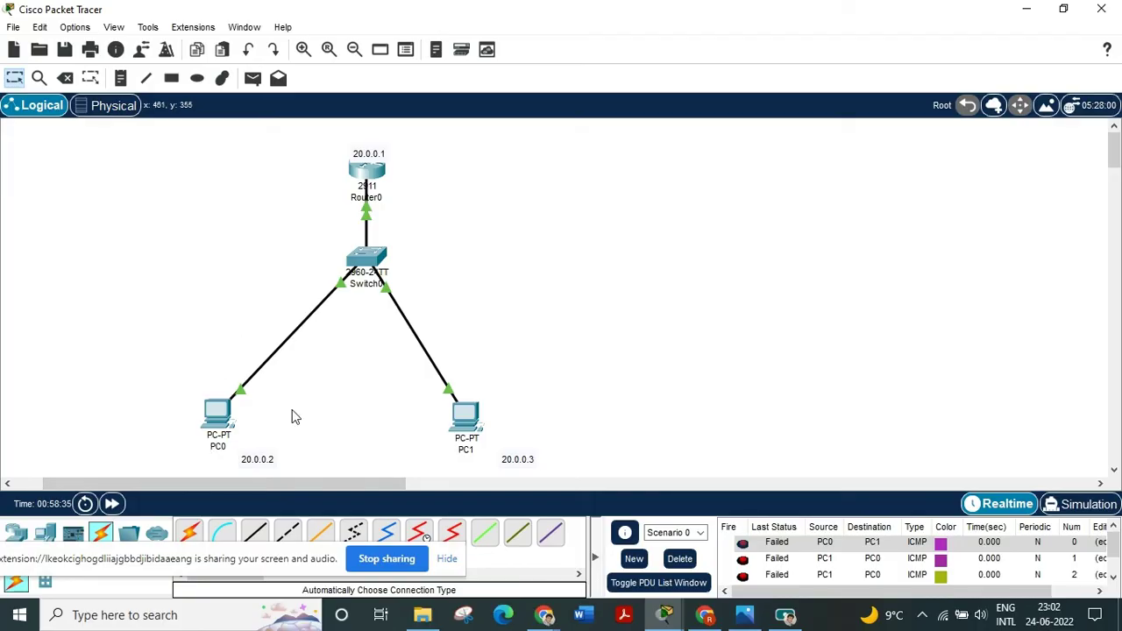
- Show PC0's firewall listing the Deny ICMP and Allow IP inbound rules
click(229, 417)
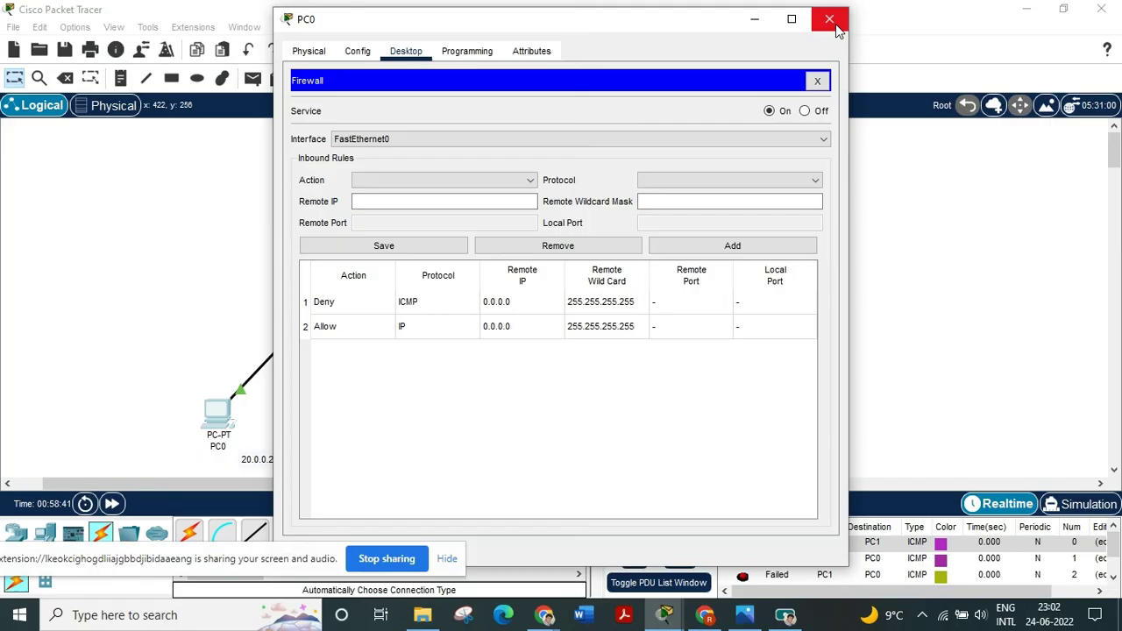
click(756, 21)
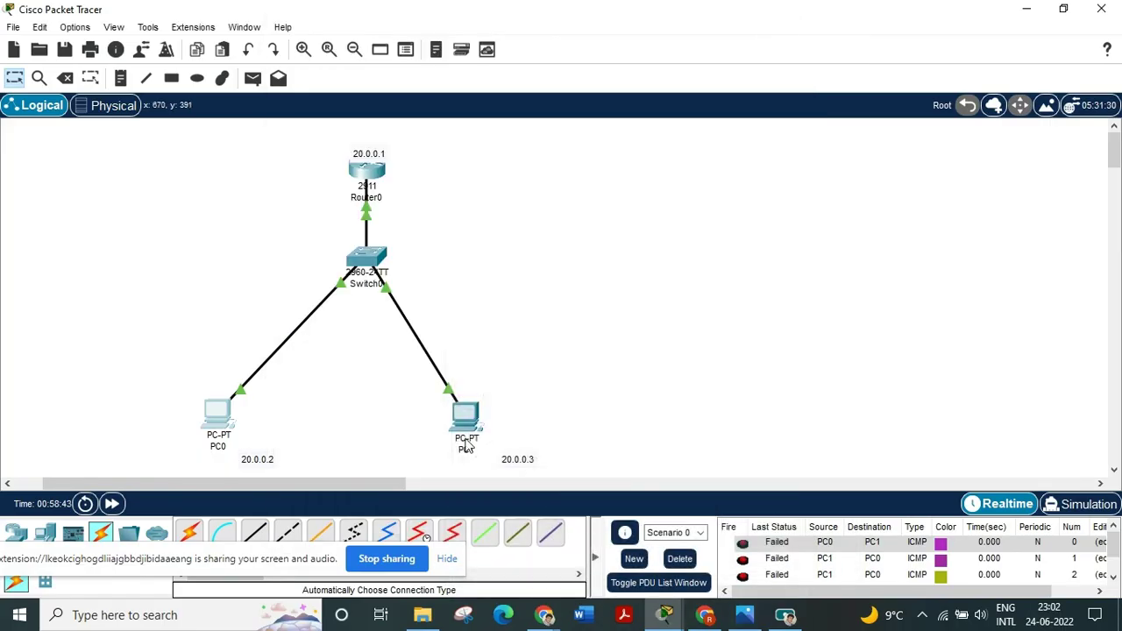
click(464, 414)
click(829, 19)
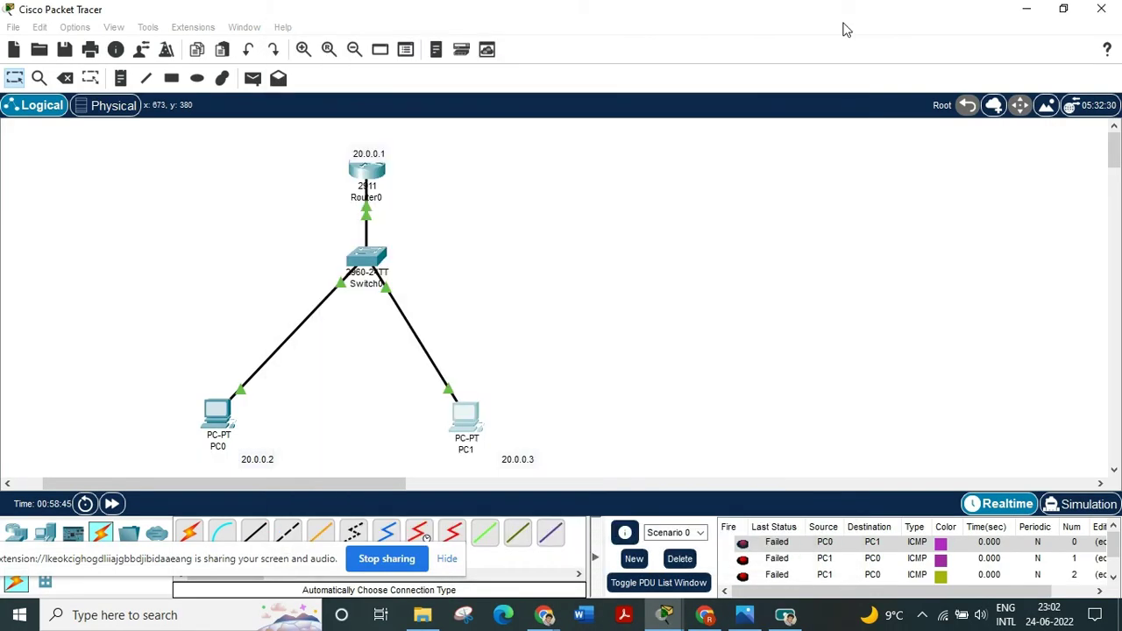
- Ping PC1 at 20.0.0.3 from PC0's Command Prompt, getting 100% loss, then close PC0
click(217, 413)
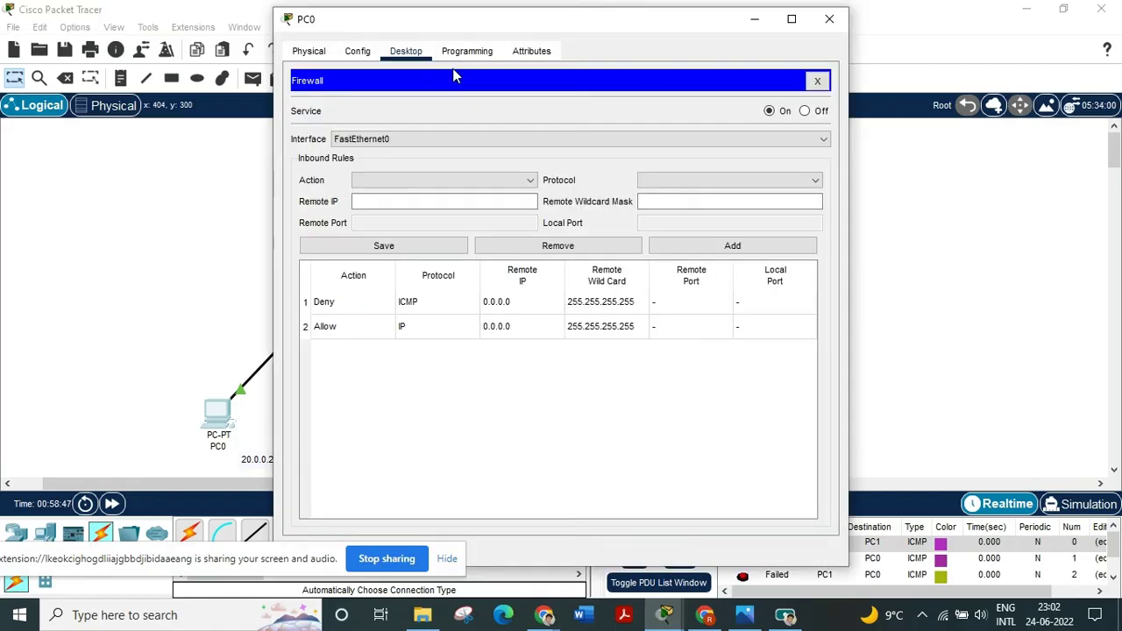
click(817, 81)
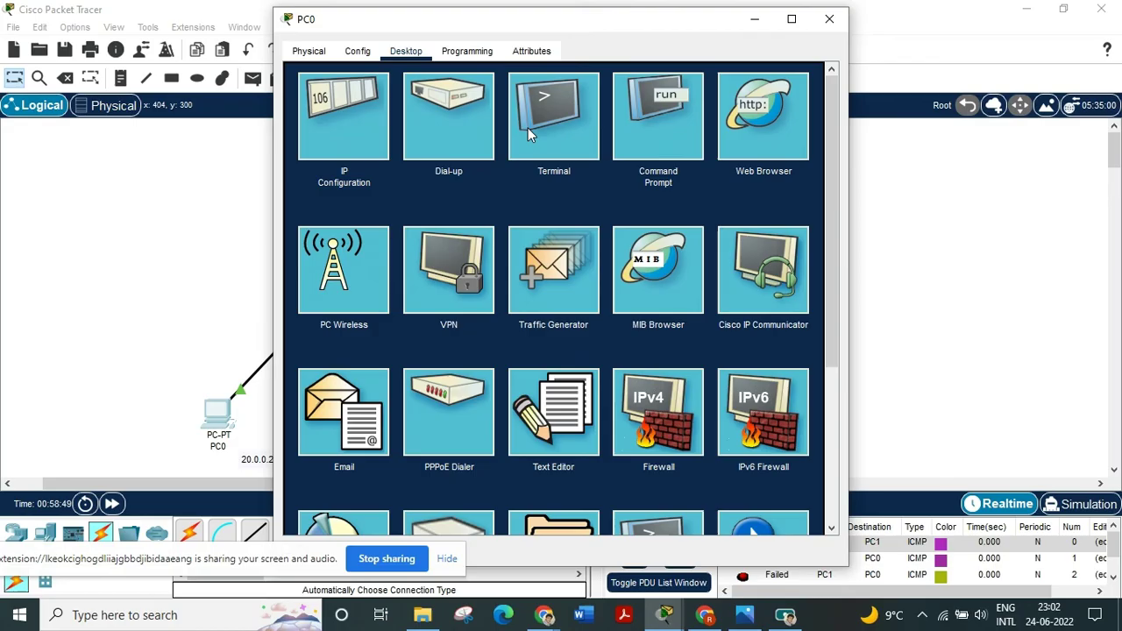
click(692, 142)
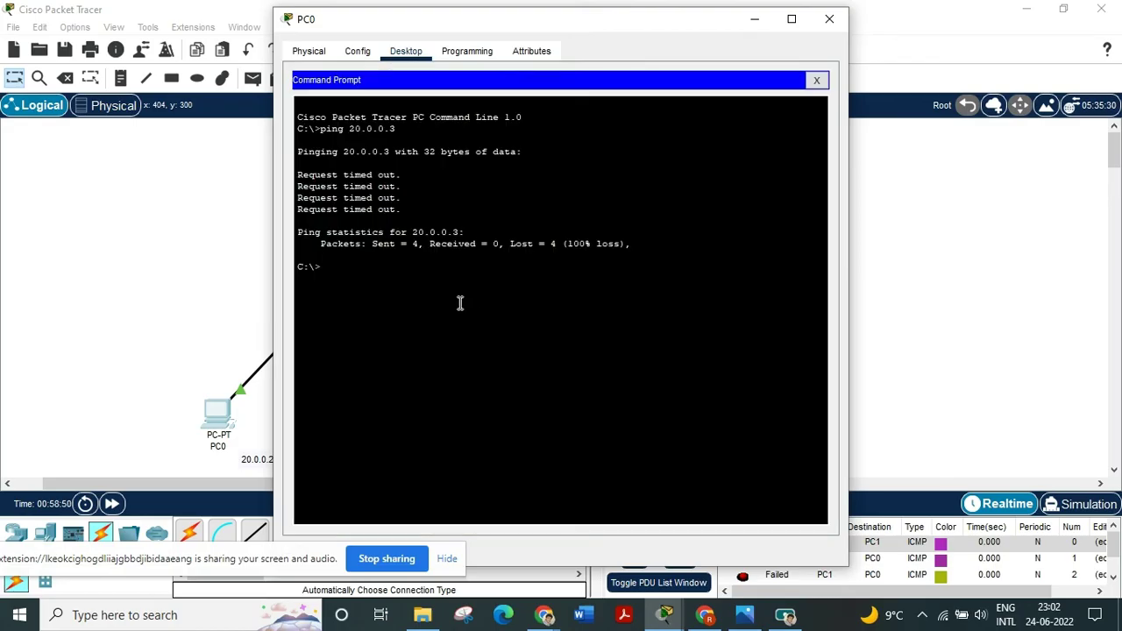
text(ping 20.0.0.3)
key(Return)
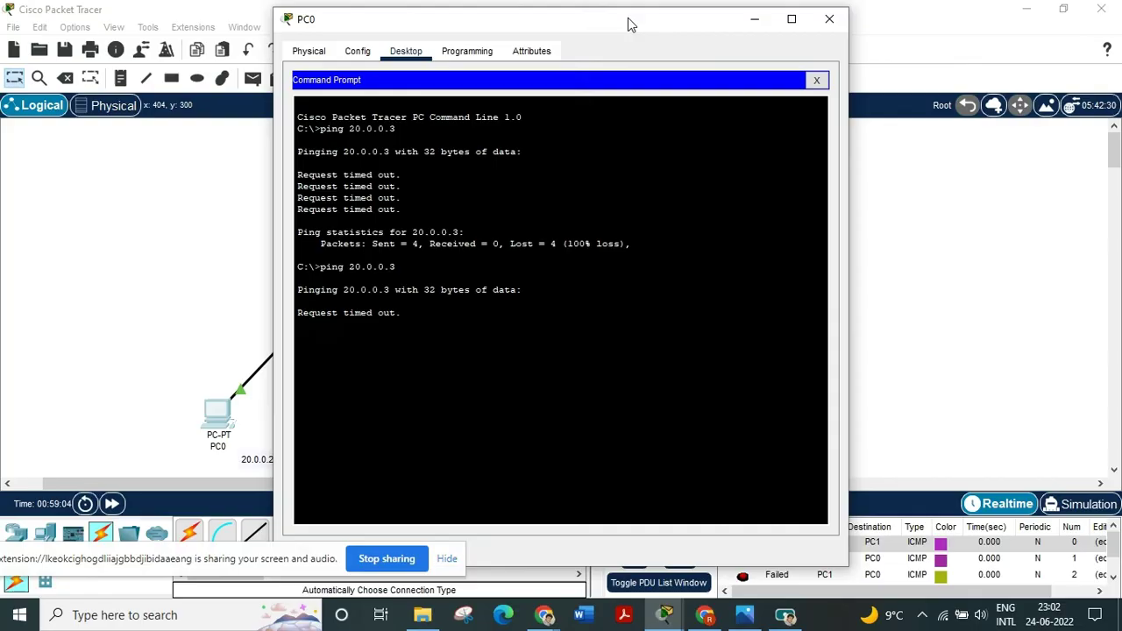
drag(629, 23, 897, 13)
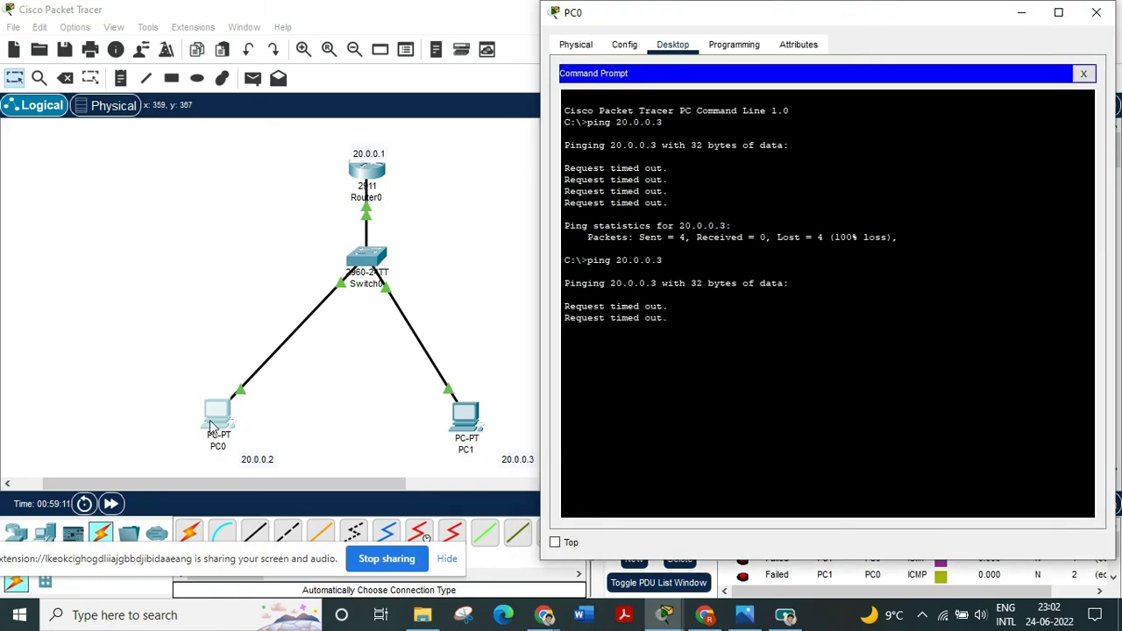
click(1101, 13)
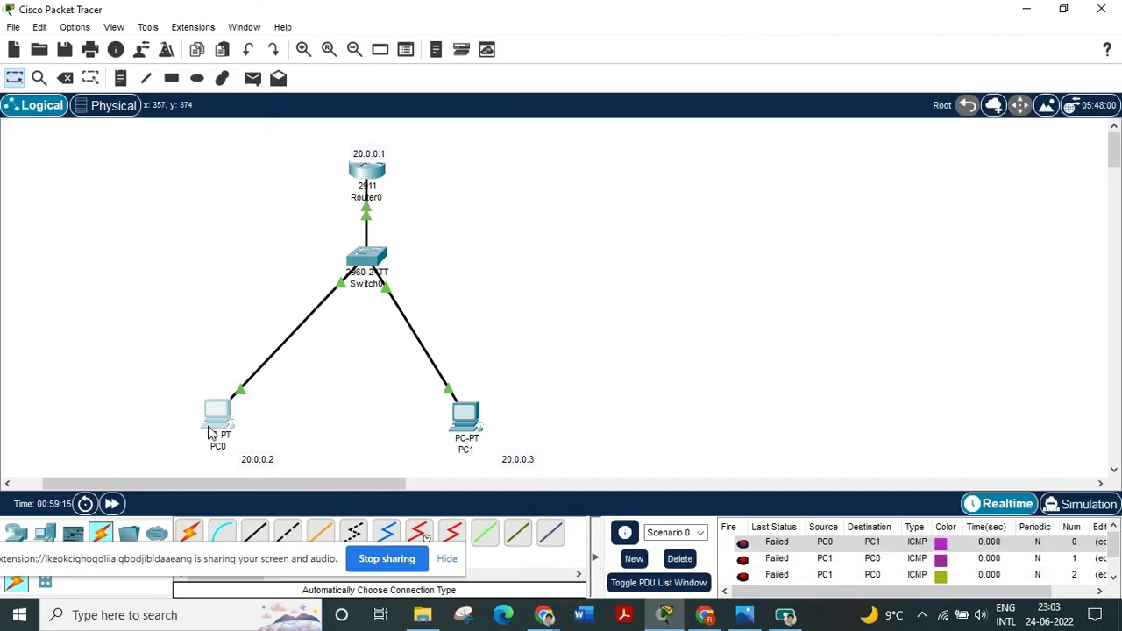